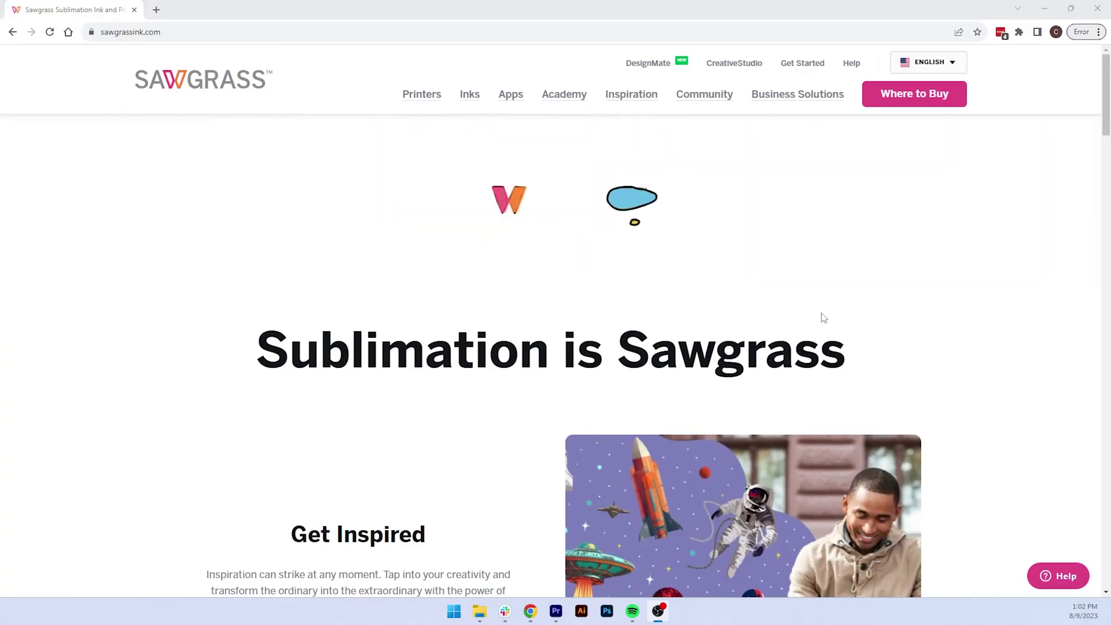
# Open Sawgrass Exchange from the DesignMate header link on sawgrassink.com
pyautogui.click(668, 71)
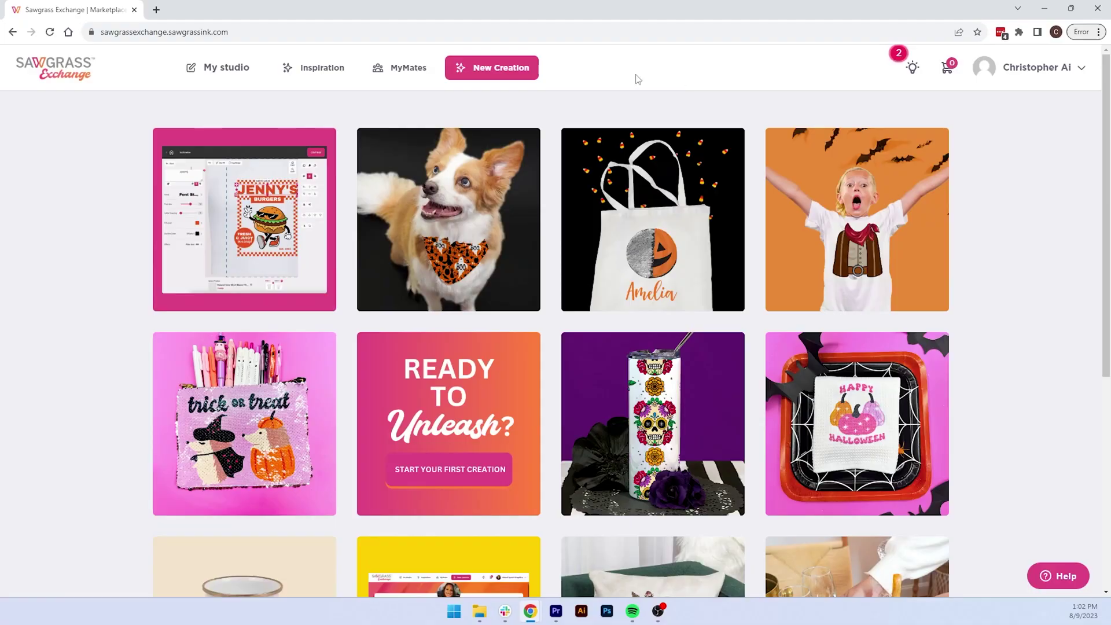
# Start a new creation, check the custom canvas options, then choose the 11oz Ceramic Mug template
pyautogui.click(524, 79)
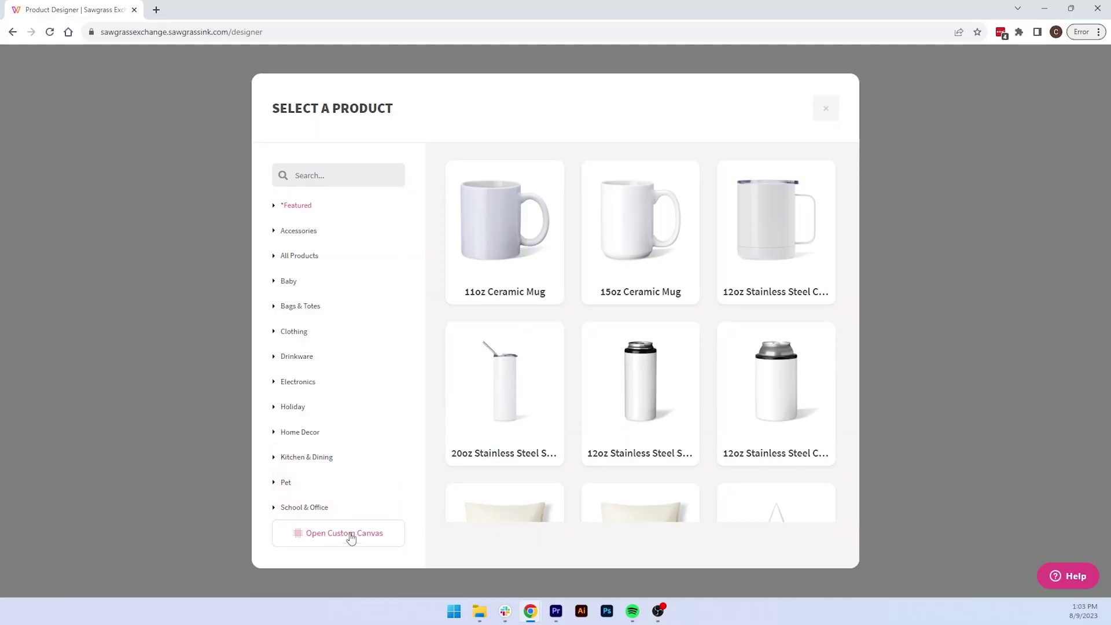
pyautogui.click(349, 539)
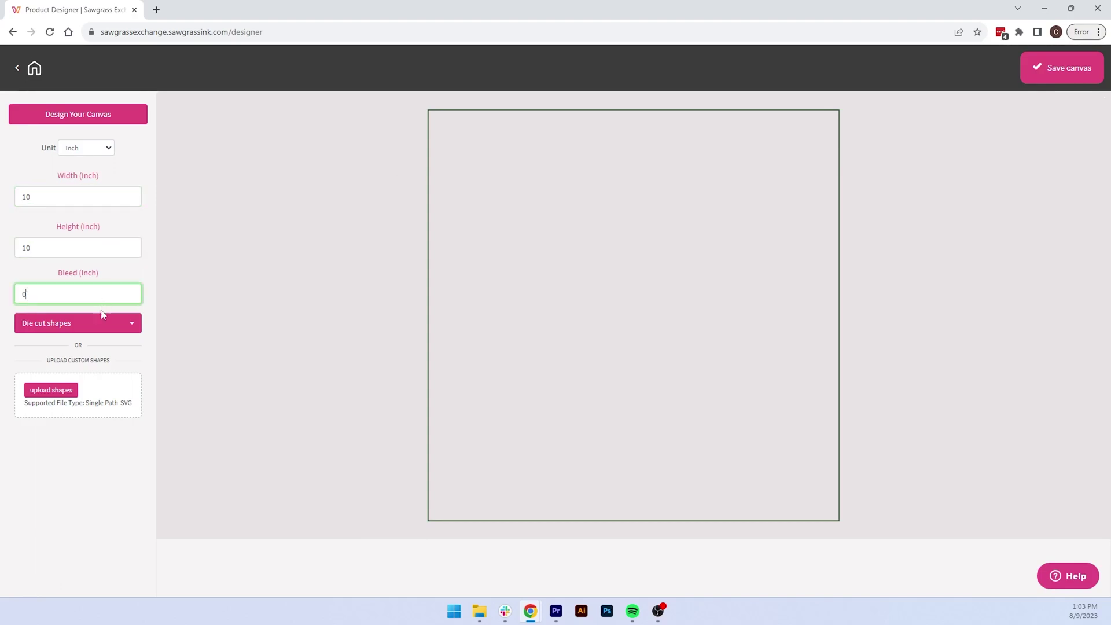
pyautogui.click(105, 442)
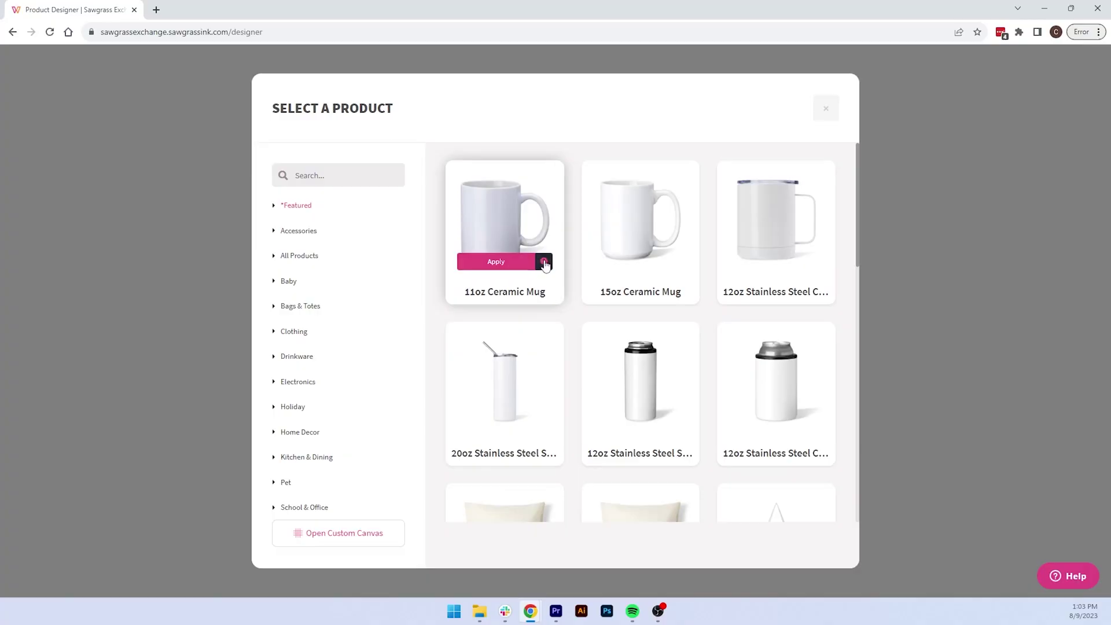
pyautogui.click(544, 262)
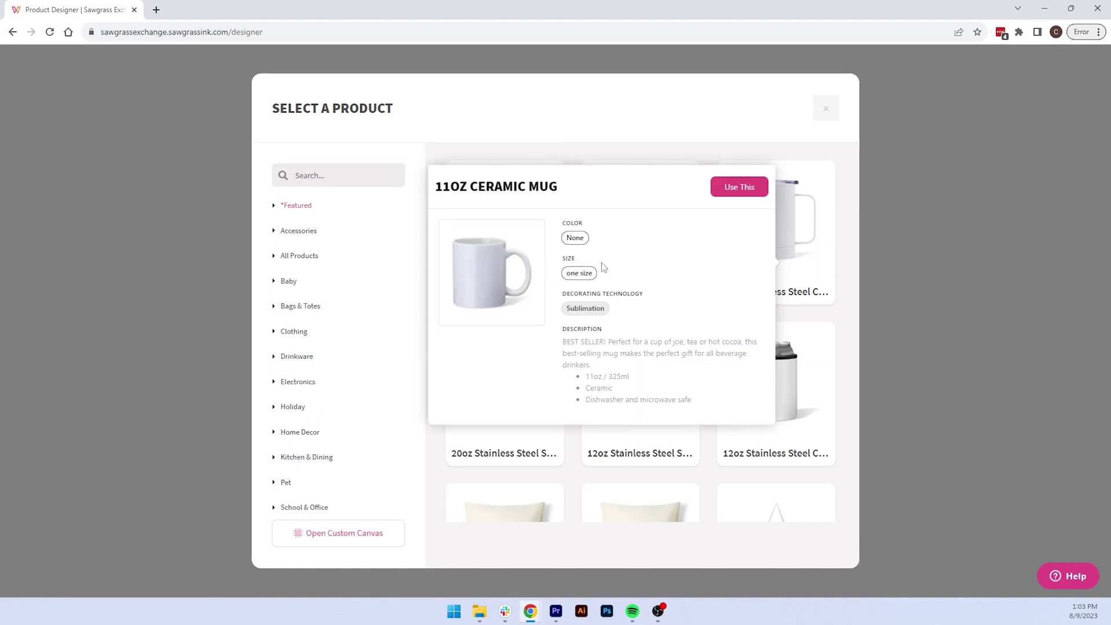
pyautogui.click(739, 188)
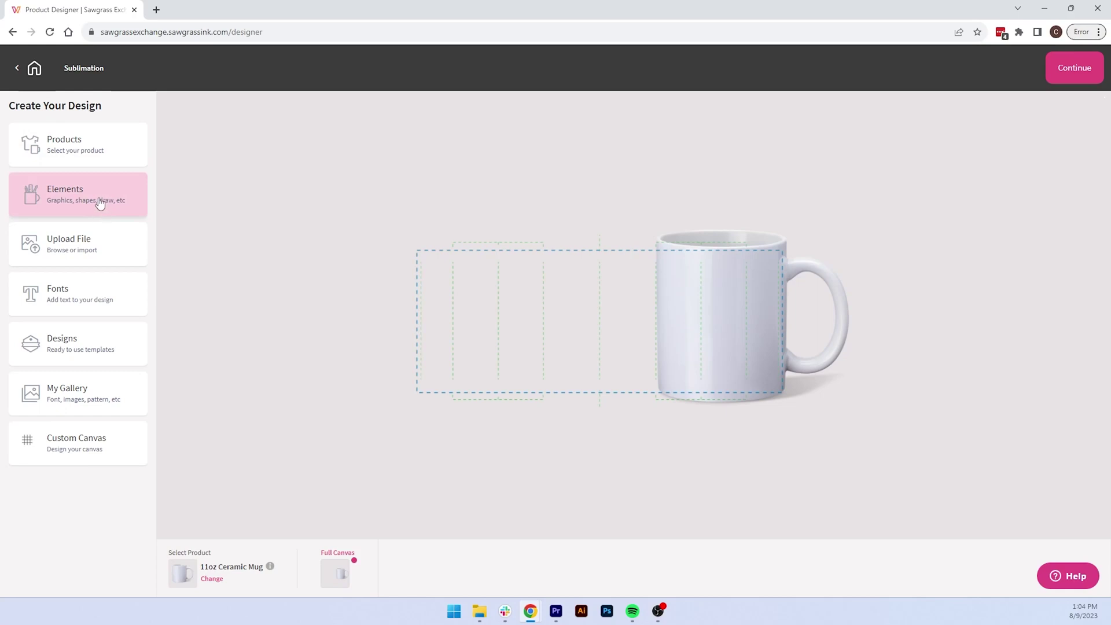
pyautogui.click(99, 203)
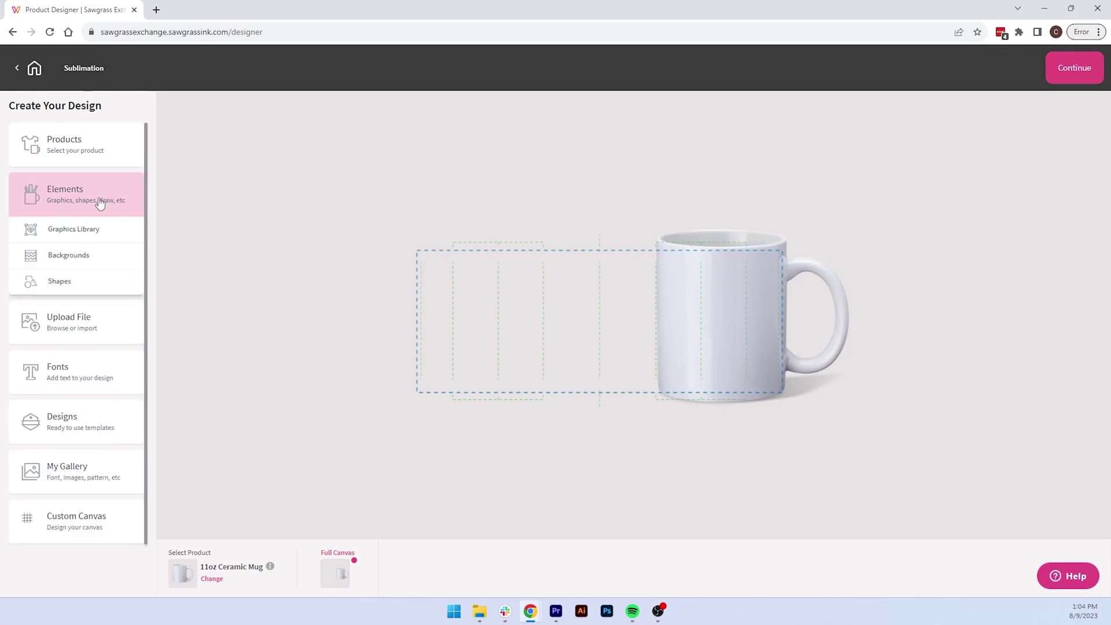
# Add the green Frames & Banners graphic with pink border from the Graphics Library
pyautogui.click(100, 227)
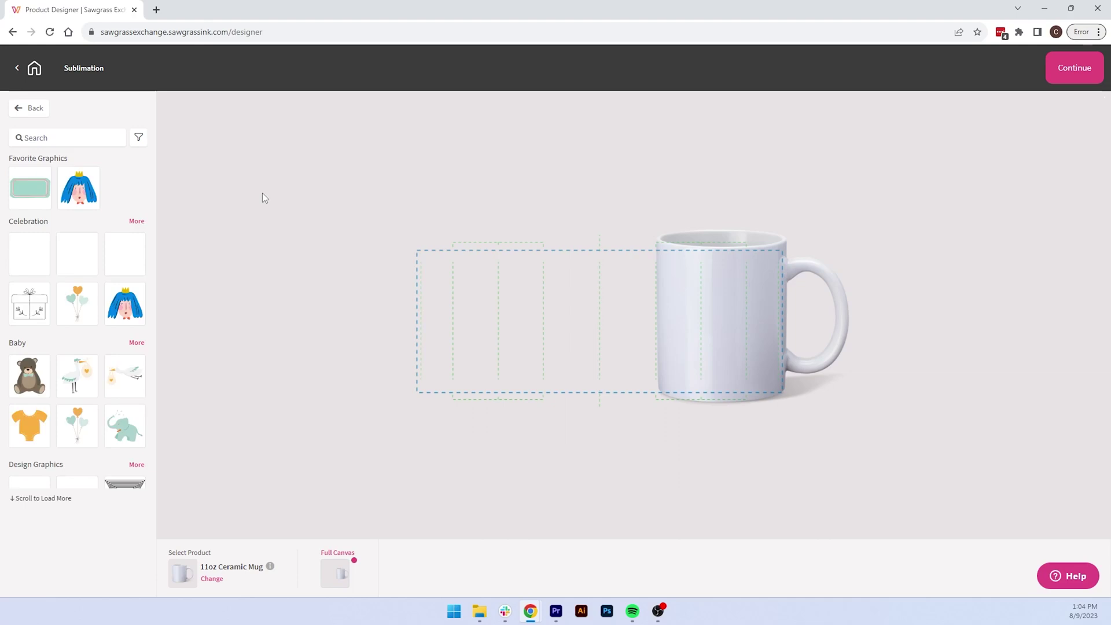
pyautogui.click(87, 276)
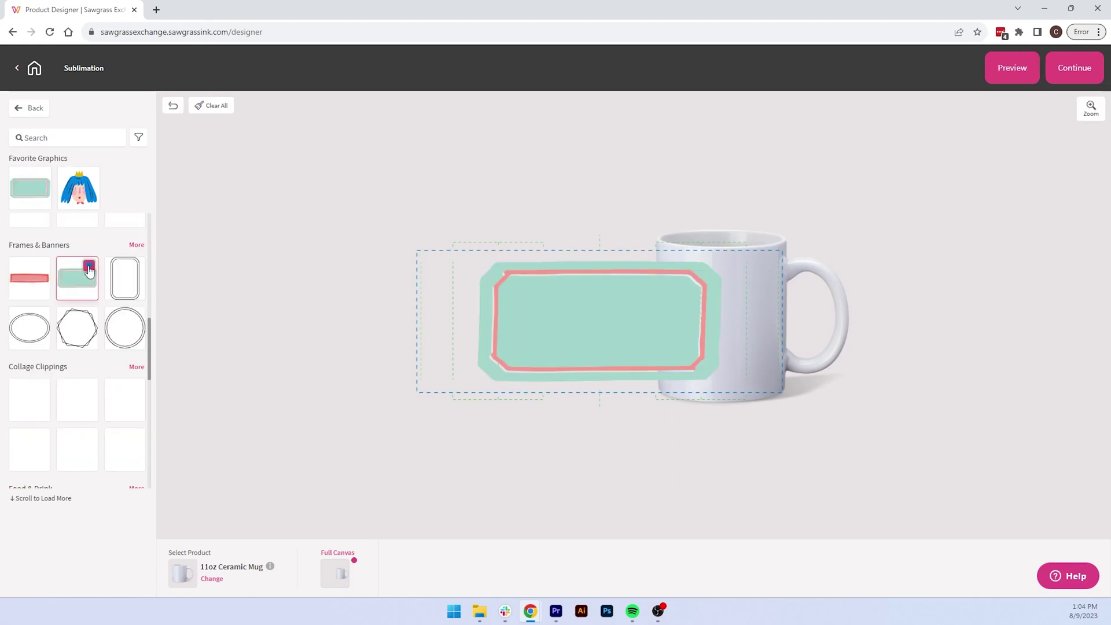
pyautogui.click(89, 271)
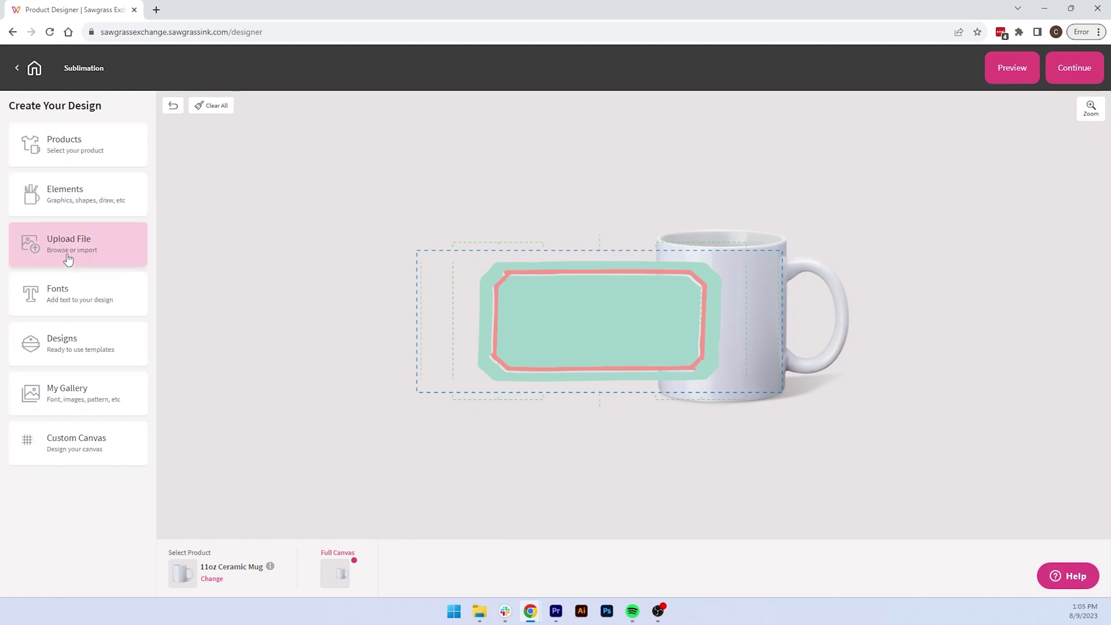
# Look through the upload and backgrounds options, then return to the main design menu
pyautogui.click(68, 259)
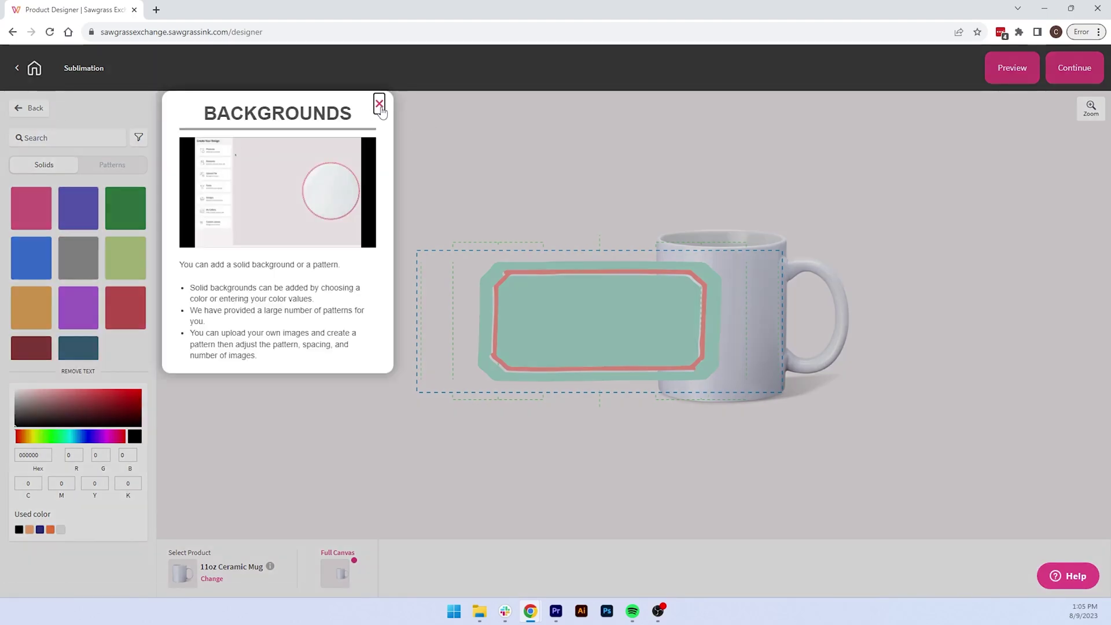
pyautogui.click(380, 104)
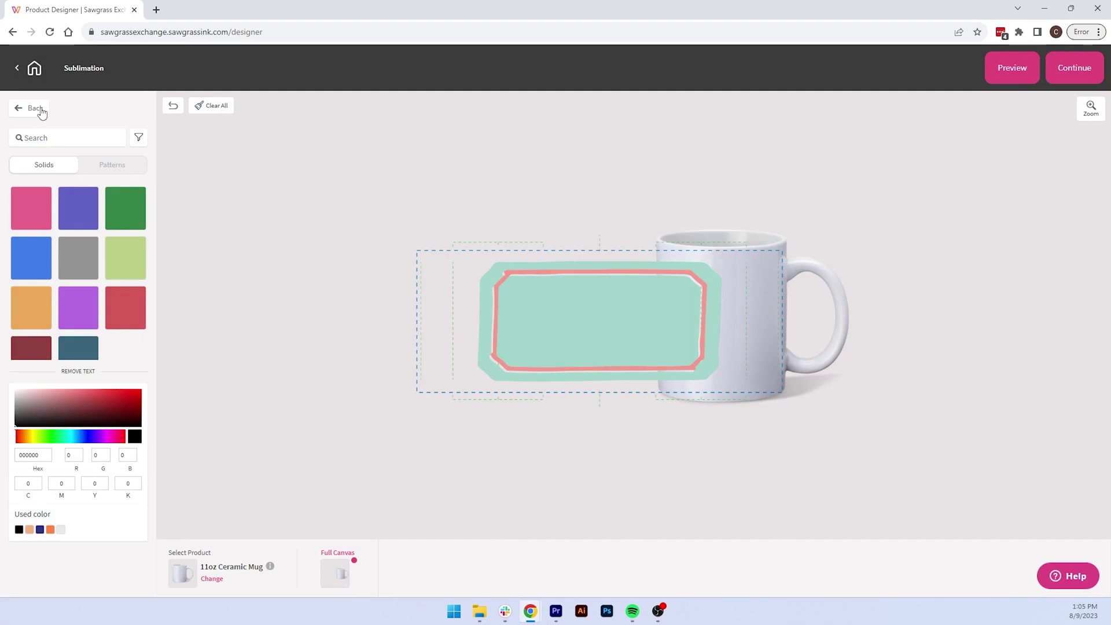
pyautogui.click(35, 108)
pyautogui.click(78, 206)
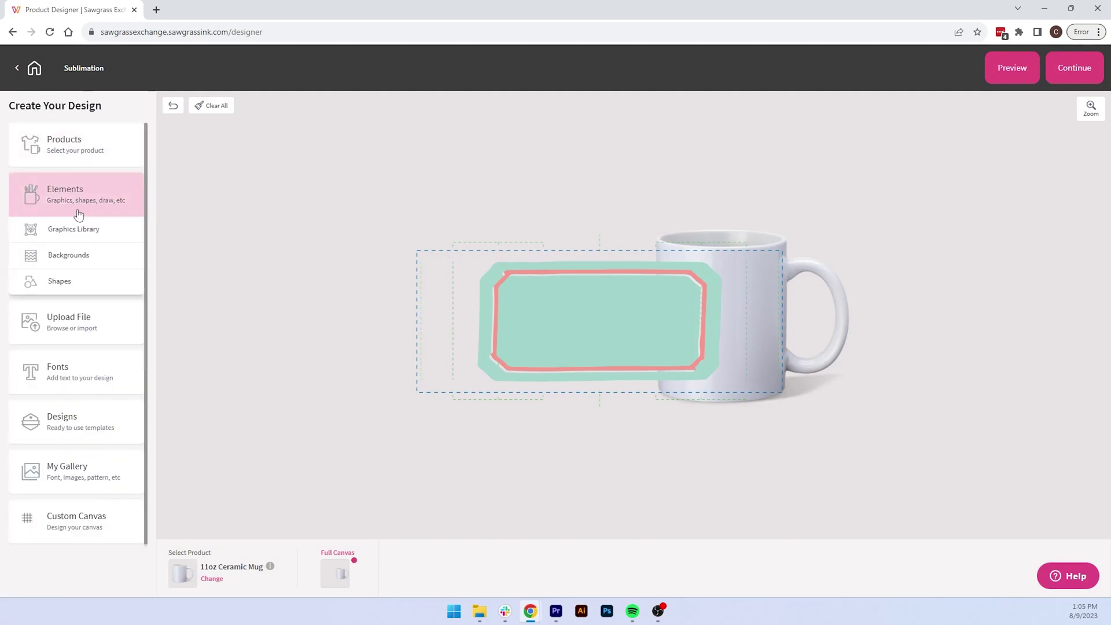
pyautogui.click(71, 282)
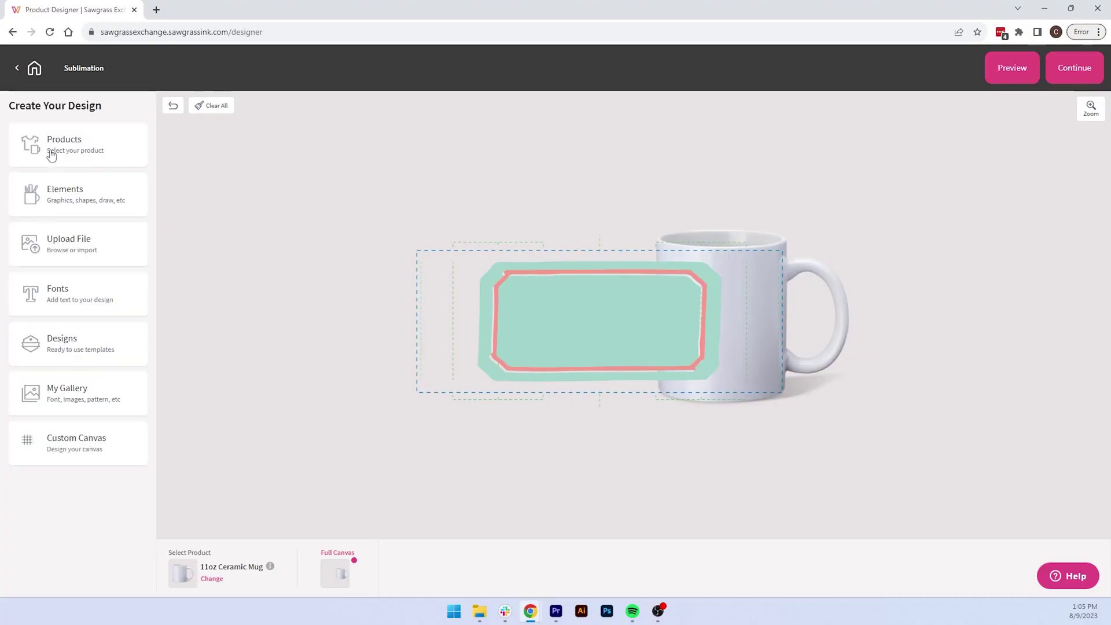
# Filter Designs to Free and apply the Celestial 'Live by the Sun, Love by the Moon' template
pyautogui.click(106, 341)
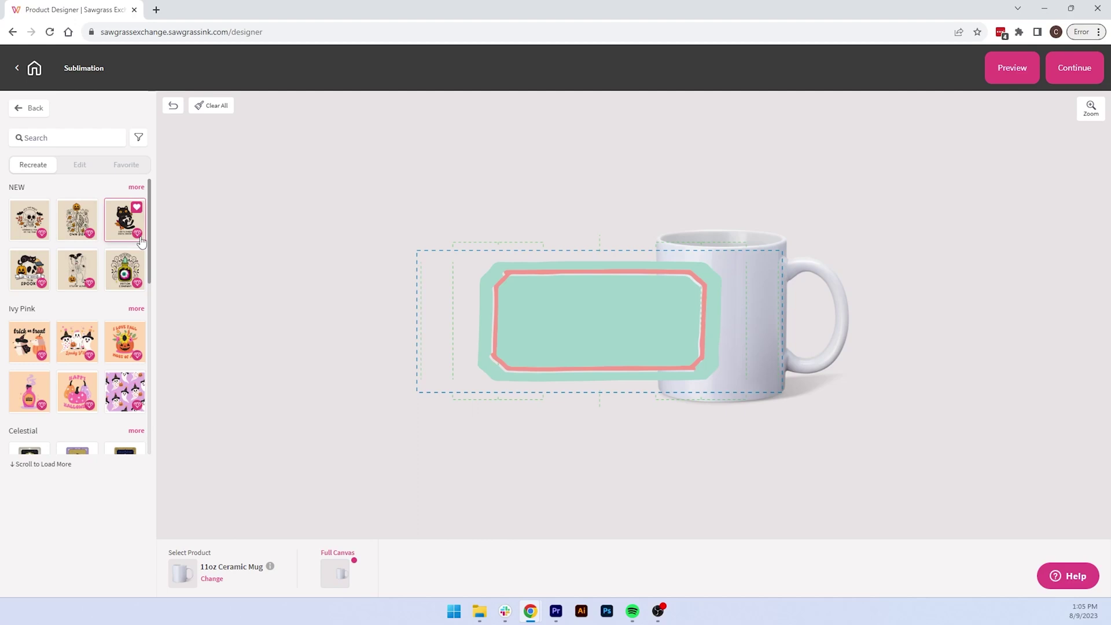
pyautogui.click(139, 139)
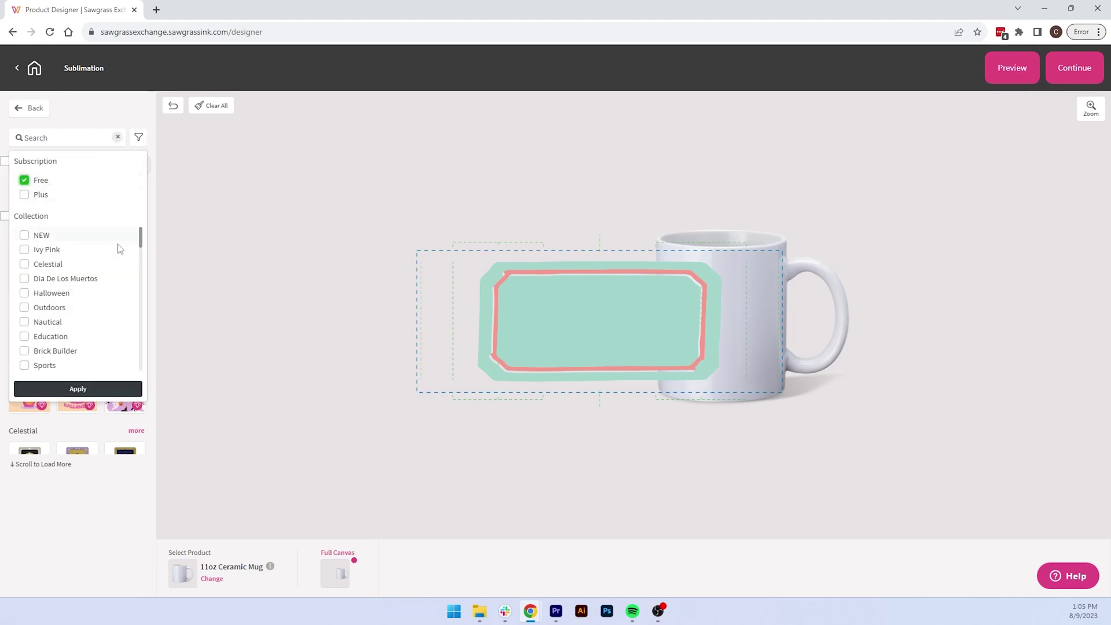
pyautogui.click(111, 389)
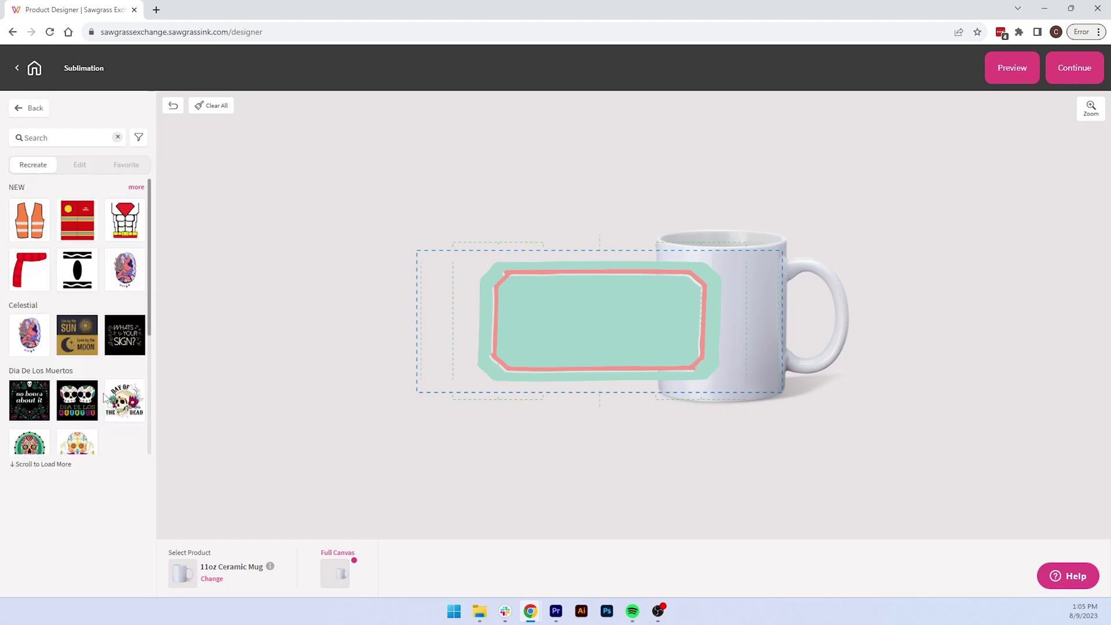
pyautogui.click(90, 328)
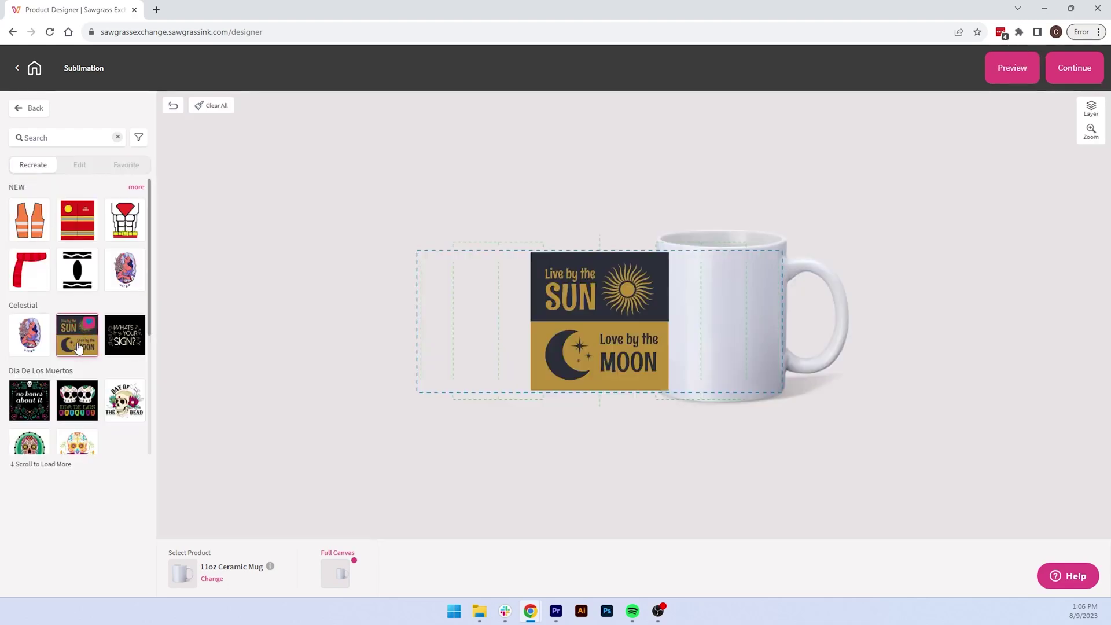
pyautogui.click(29, 107)
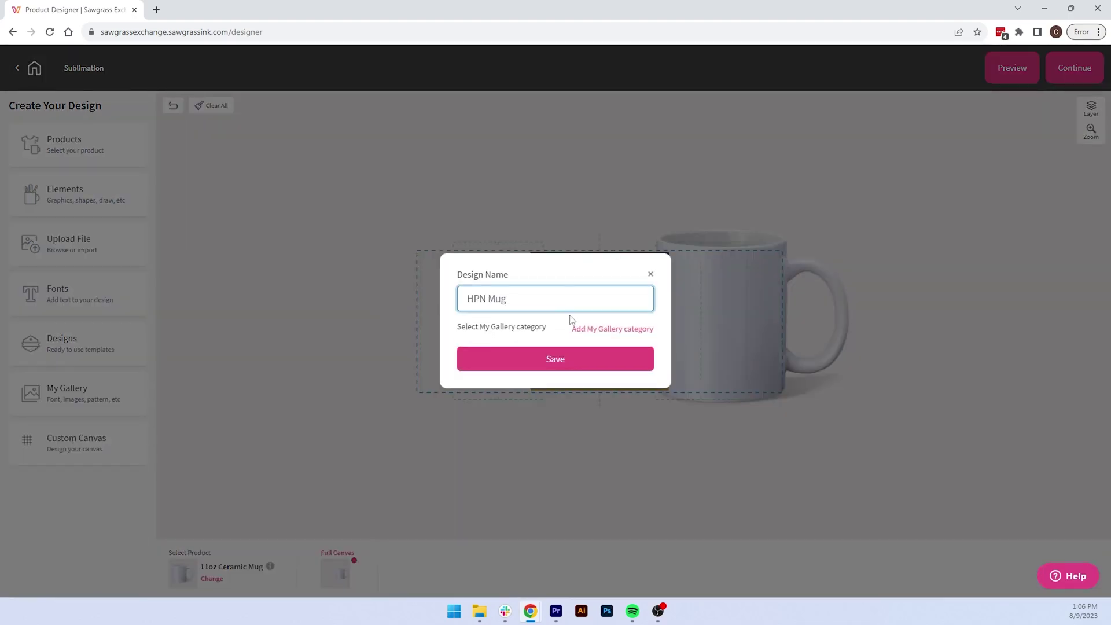
# Save the design to the gallery as 'HPN Mug' under a Mugs category
pyautogui.click(588, 328)
pyautogui.write('Mugs')
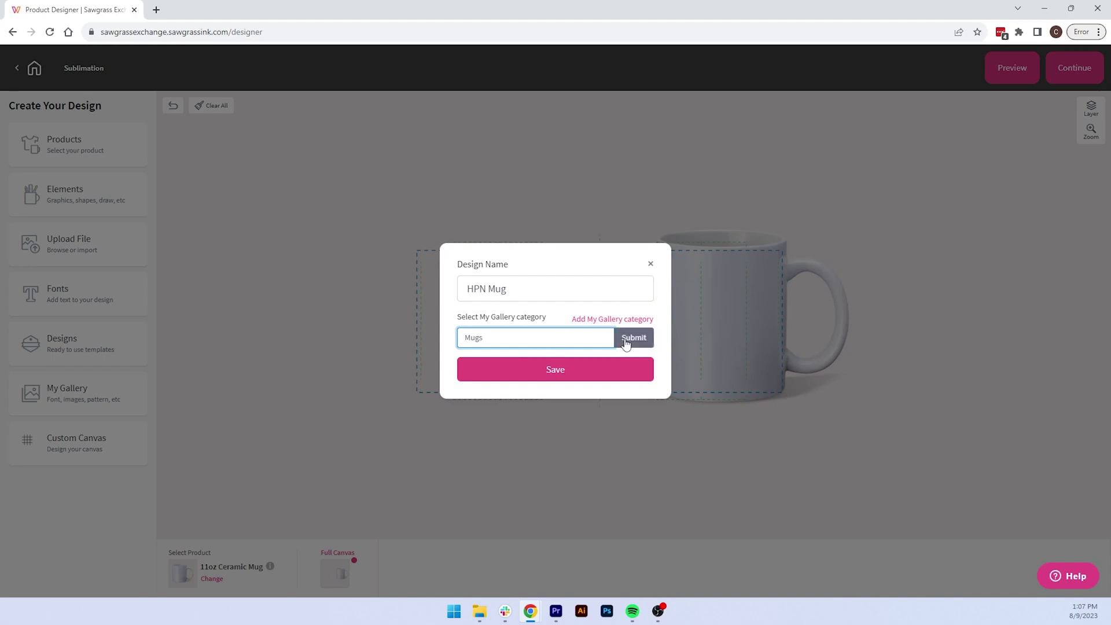
pyautogui.click(565, 371)
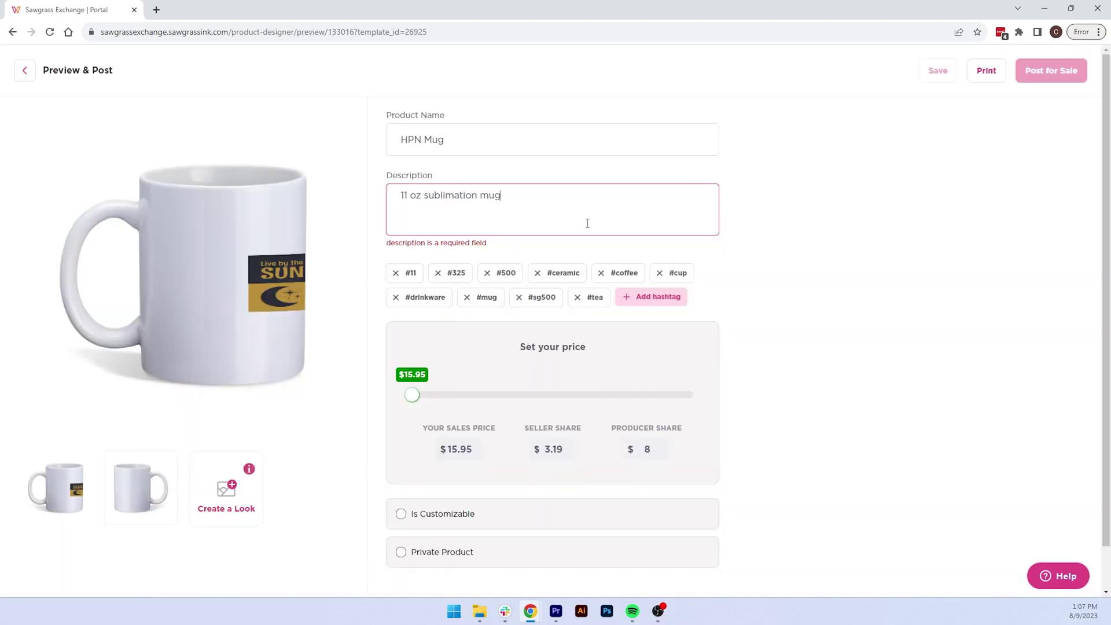
pyautogui.scroll(-1, 587, 223)
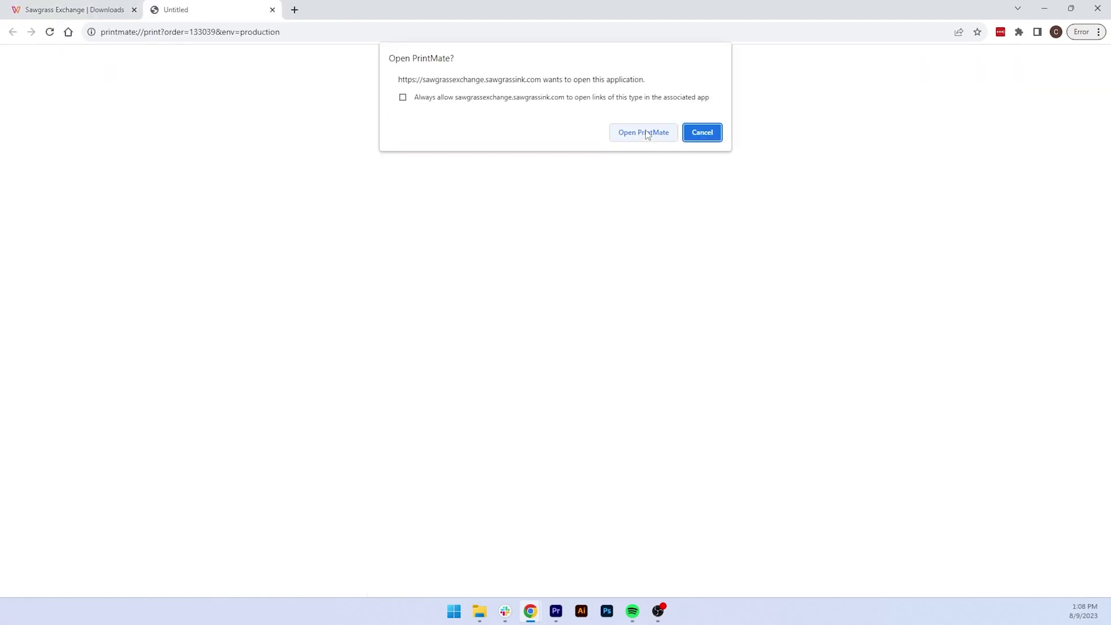
# Load the job in PrintMate with the Ceramic Drinkware preset, reviewing colour management and media type
pyautogui.click(644, 132)
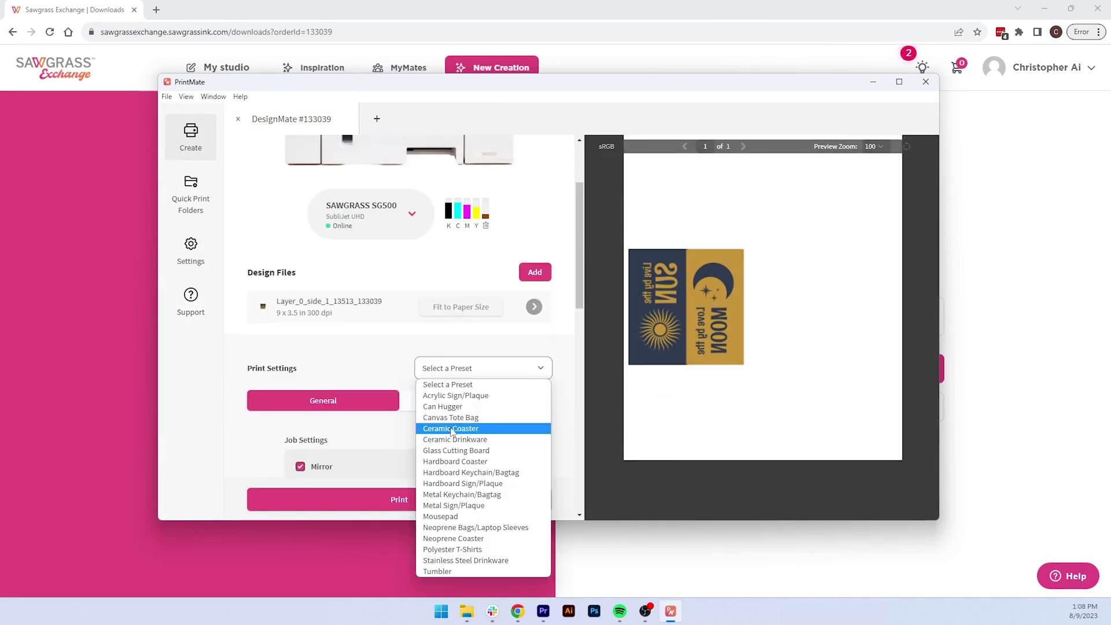
pyautogui.click(455, 439)
pyautogui.scroll(-1, 452, 400)
pyautogui.click(451, 373)
pyautogui.scroll(-2, 449, 291)
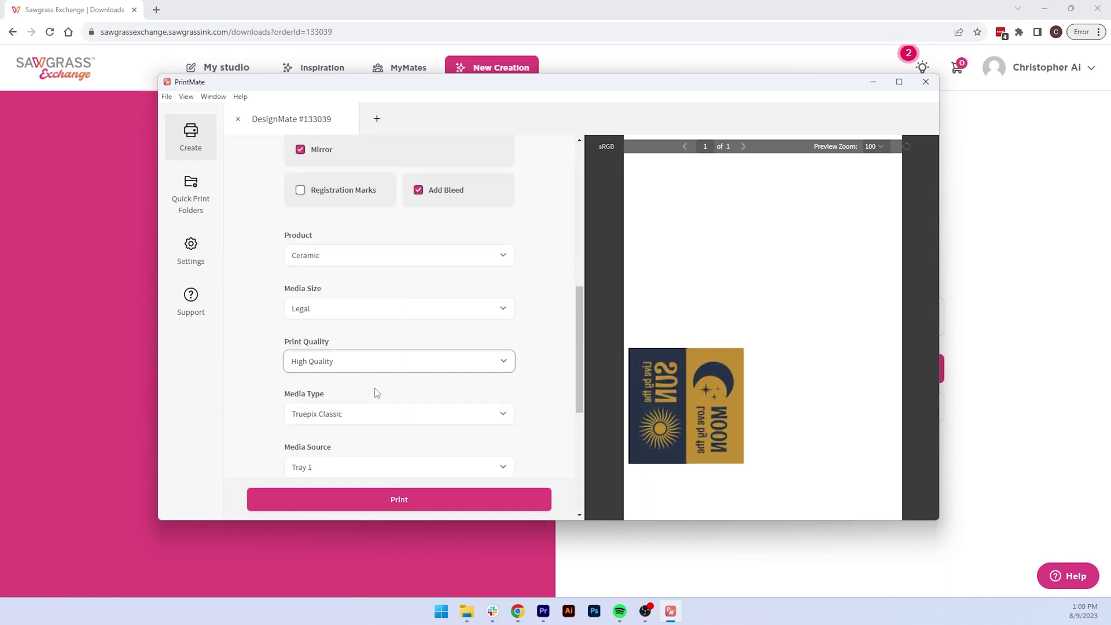
pyautogui.scroll(-1, 374, 391)
pyautogui.click(374, 358)
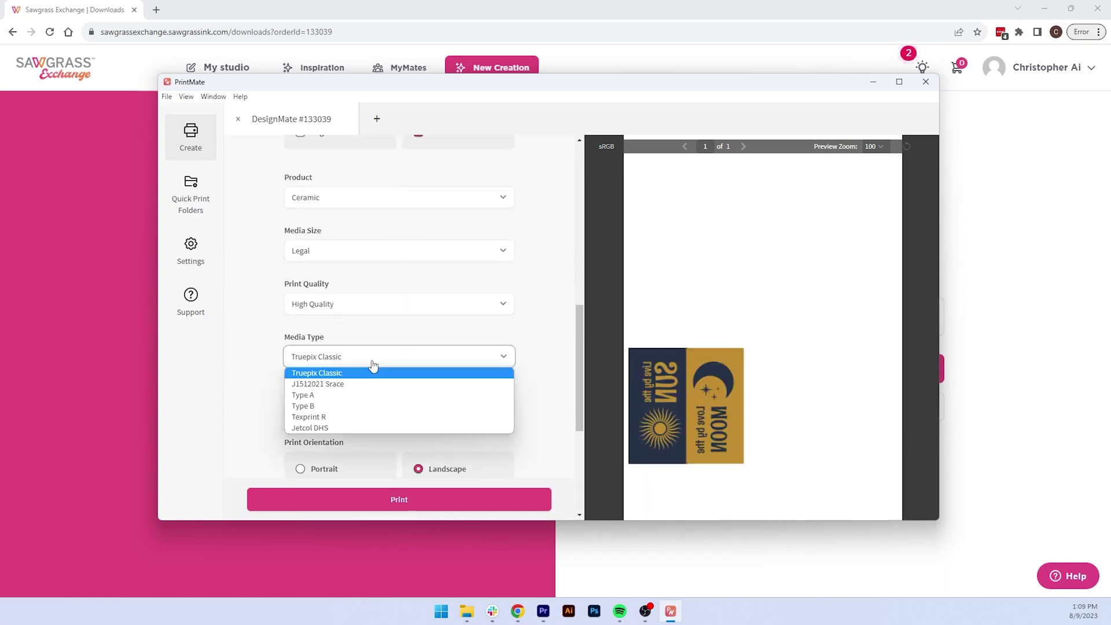
pyautogui.scroll(-1, 371, 417)
pyautogui.scroll(-2, 362, 354)
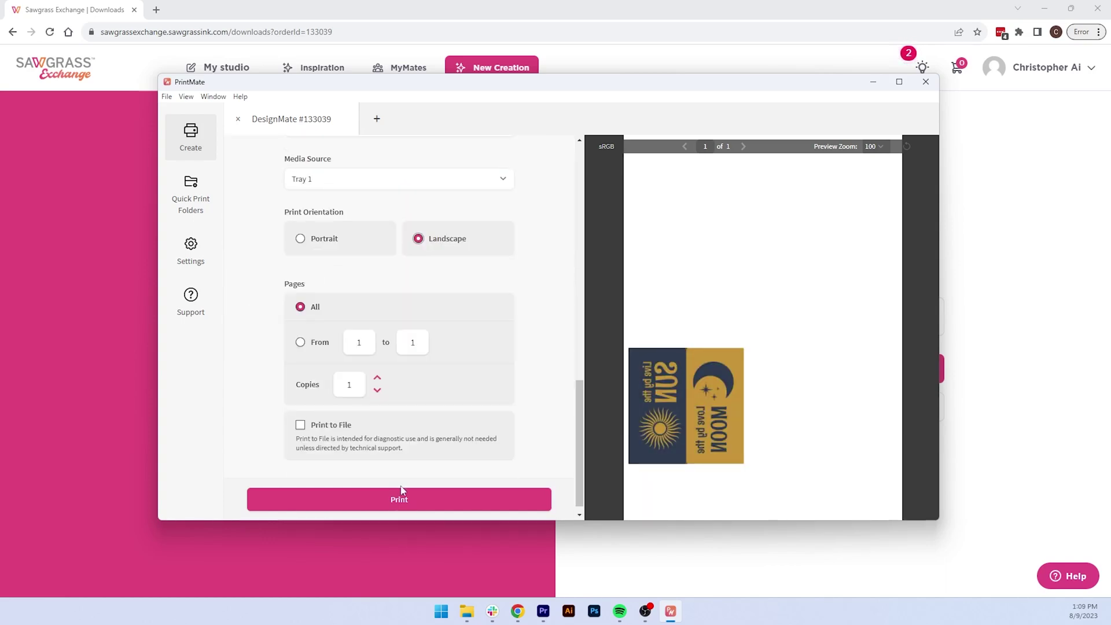